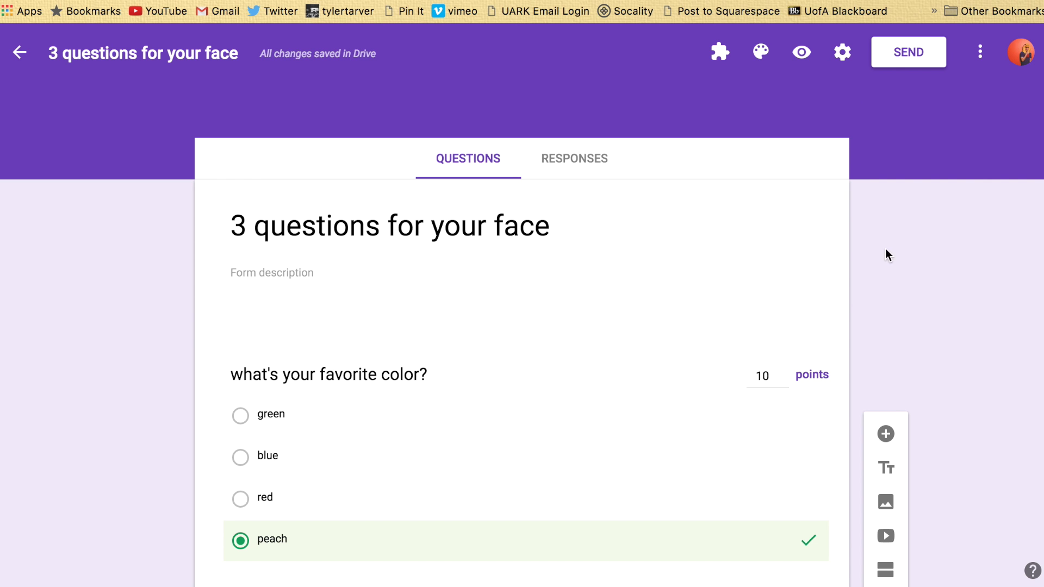
- Change the form's theme colour from purple to red
{"action": "scroll", "coordinate": [572, 252], "scroll_direction": "down", "scroll_amount": 10}
{"action": "scroll", "coordinate": [574, 256], "scroll_direction": "up", "scroll_amount": 10}
{"action": "scroll", "coordinate": [559, 387], "scroll_direction": "down", "scroll_amount": 5}
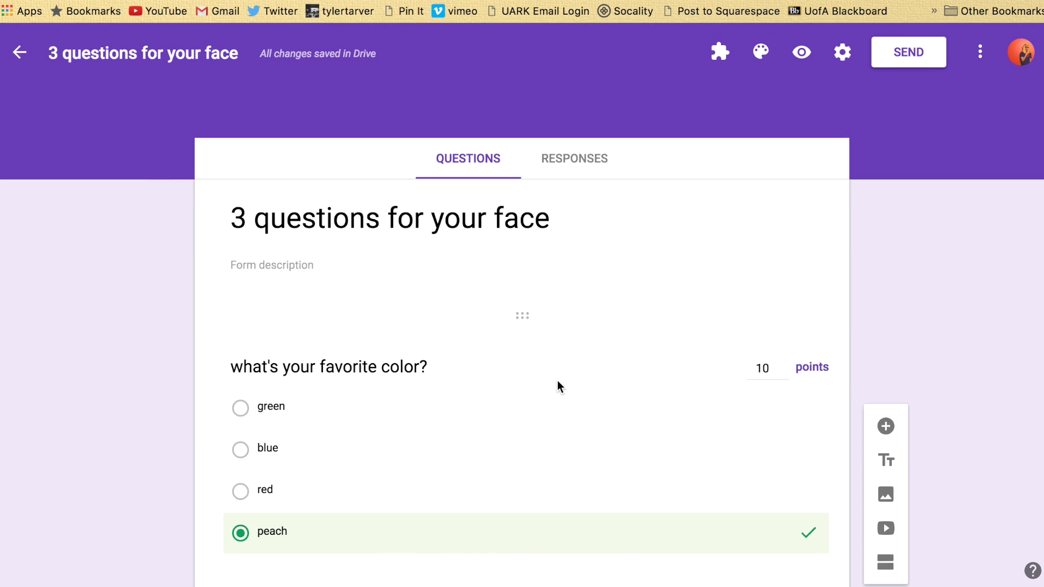
{"action": "scroll", "coordinate": [487, 498], "scroll_direction": "down", "scroll_amount": 4}
{"action": "scroll", "coordinate": [487, 503], "scroll_direction": "up", "scroll_amount": 10}
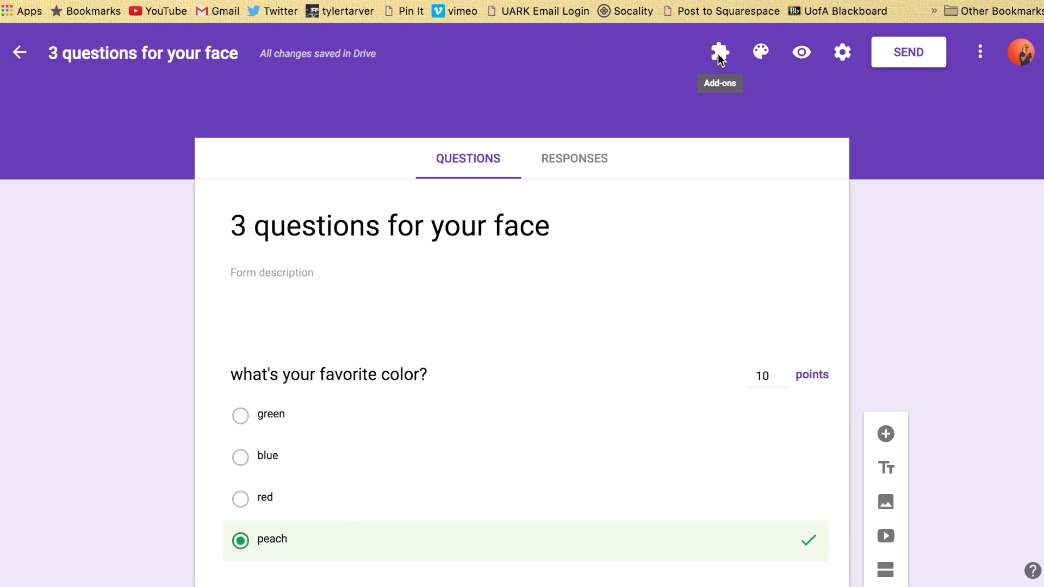
{"action": "left_click", "coordinate": [721, 57]}
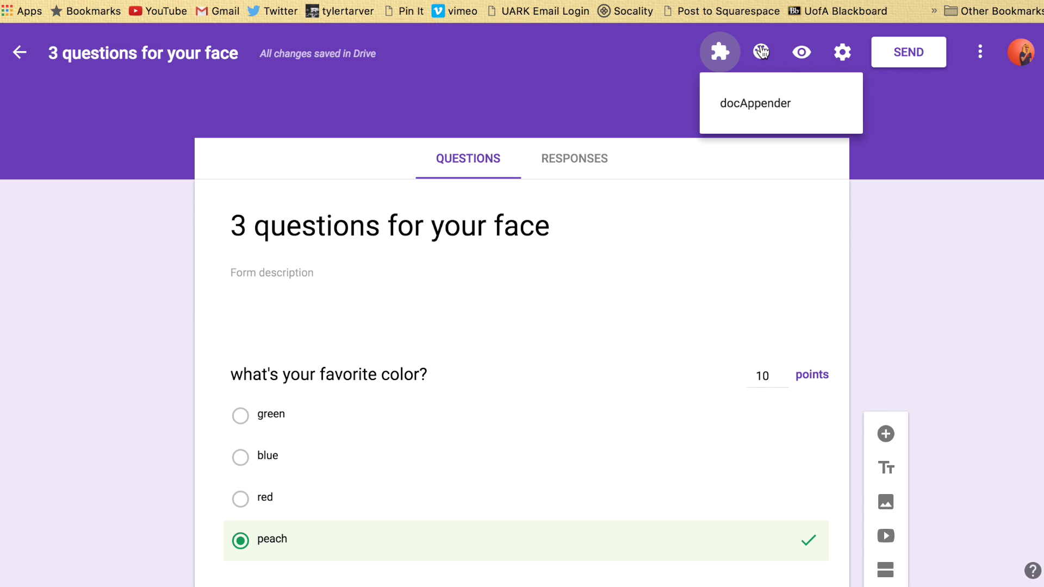
{"action": "left_click", "coordinate": [761, 54]}
{"action": "left_click", "coordinate": [761, 53]}
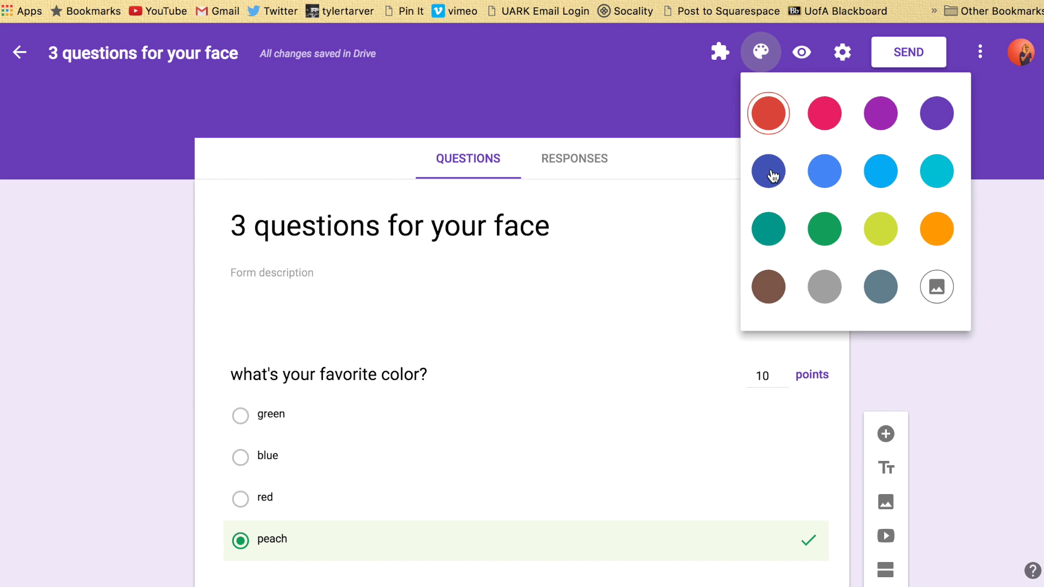
{"action": "left_click", "coordinate": [783, 119]}
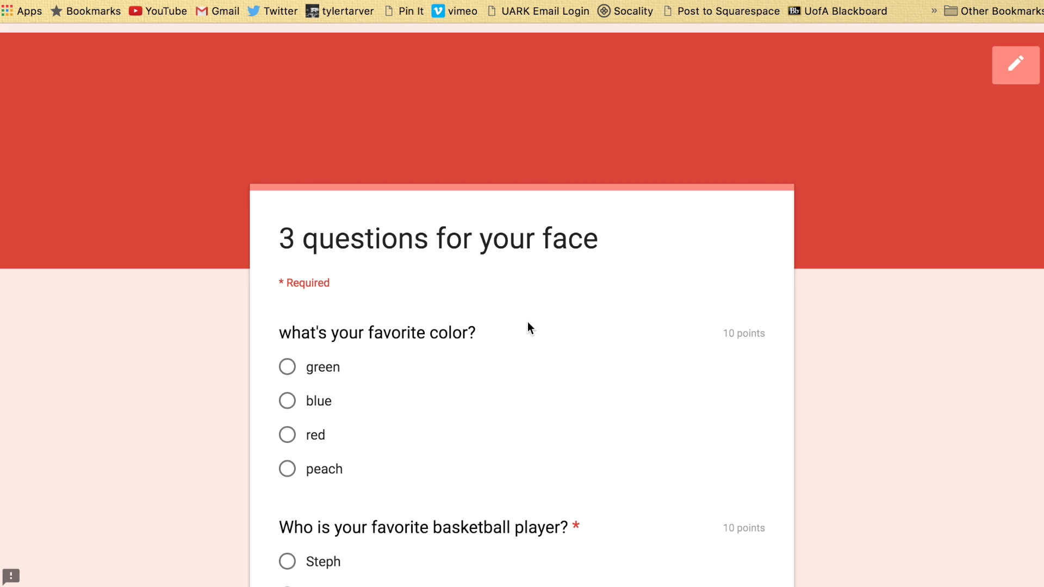
{"action": "scroll", "coordinate": [527, 321], "scroll_direction": "down", "scroll_amount": 12}
- Preview the red-themed form, then return to the editor and bring up Settings
{"action": "scroll", "coordinate": [528, 321], "scroll_direction": "up", "scroll_amount": 5}
{"action": "scroll", "coordinate": [527, 322], "scroll_direction": "up", "scroll_amount": 7}
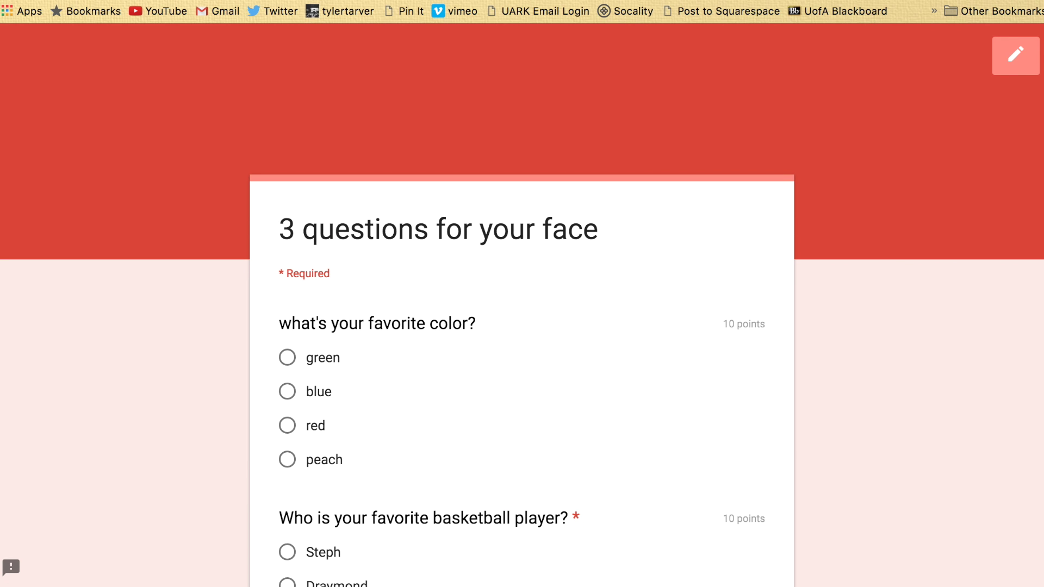
{"action": "key", "text": "super+w"}
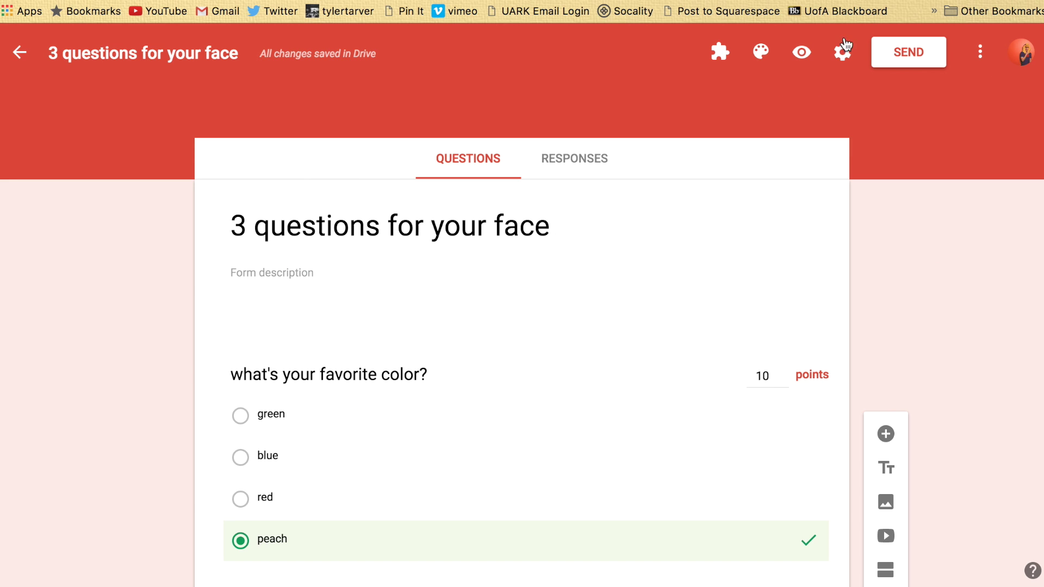
{"action": "left_click", "coordinate": [844, 51]}
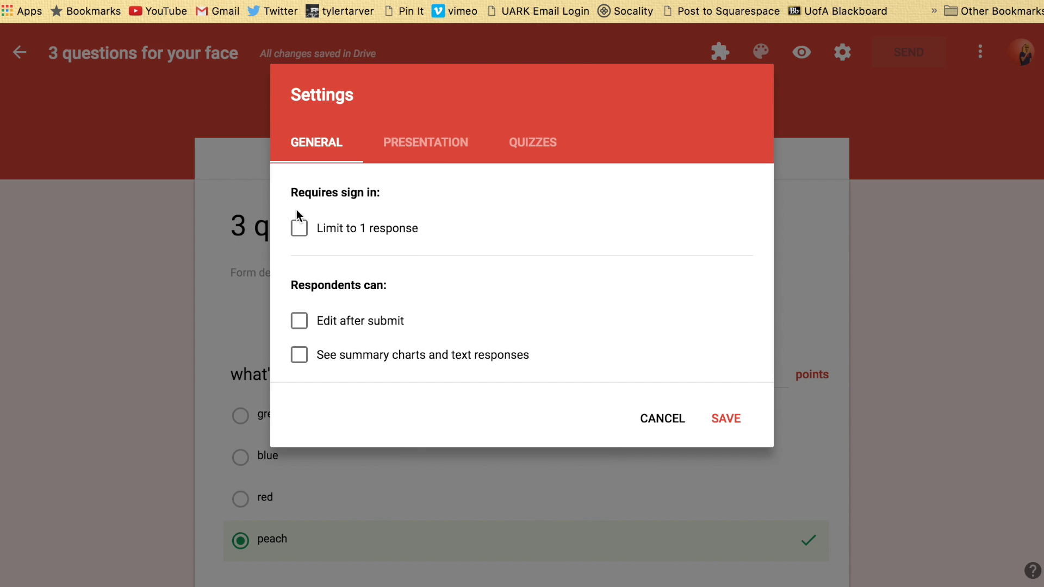
- Limit the form to 1 response, disable editing after submit, and toggle respondents' summary charts
{"action": "left_click", "coordinate": [301, 228]}
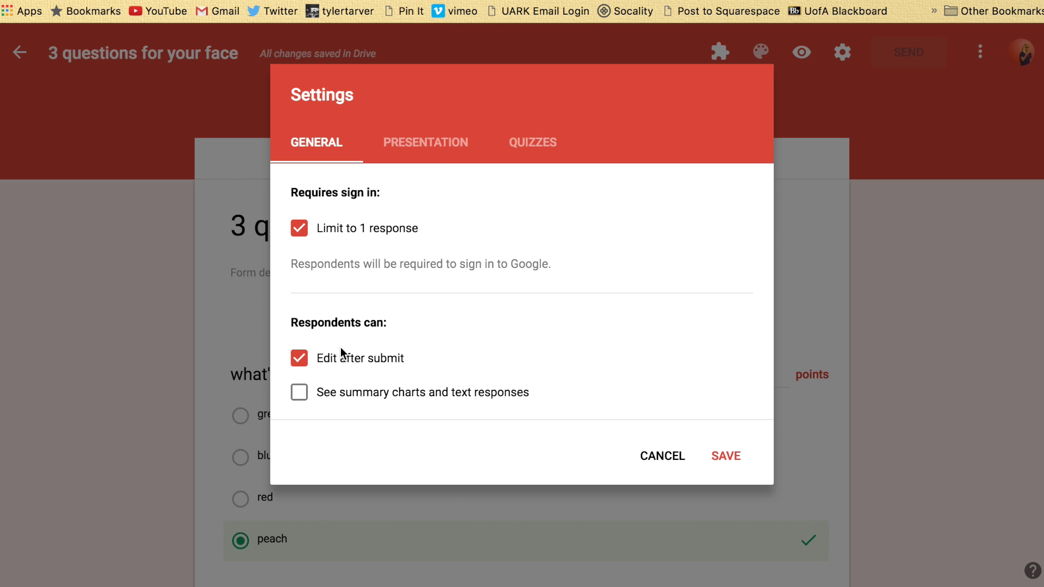
{"action": "left_click", "coordinate": [301, 364]}
{"action": "left_click", "coordinate": [303, 400]}
{"action": "left_click", "coordinate": [303, 398]}
{"action": "left_click", "coordinate": [303, 399]}
- In Presentation settings, try the progress bar on and off and enable question shuffling
{"action": "left_click", "coordinate": [413, 144]}
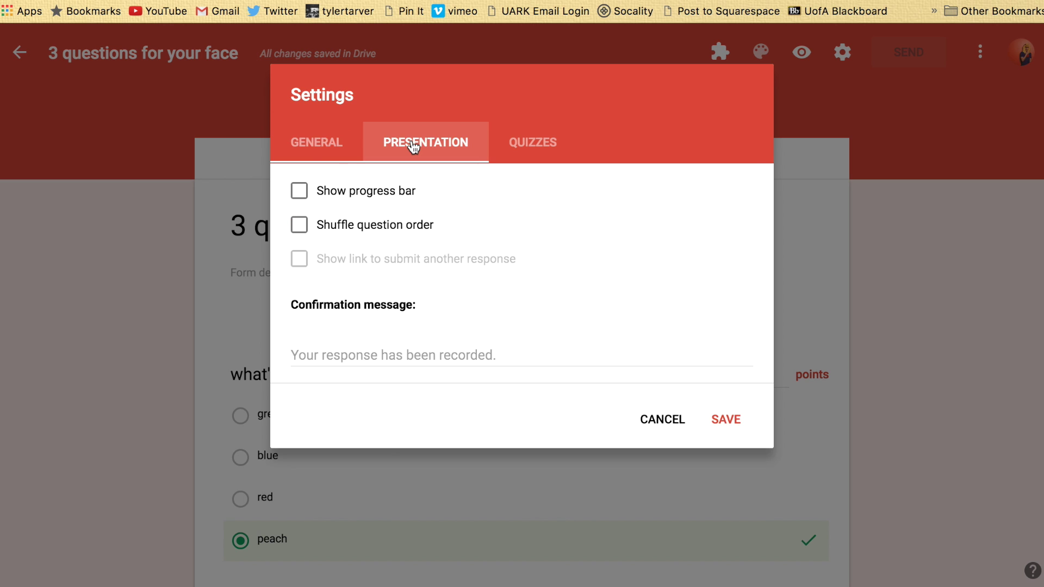
{"action": "left_click", "coordinate": [302, 195]}
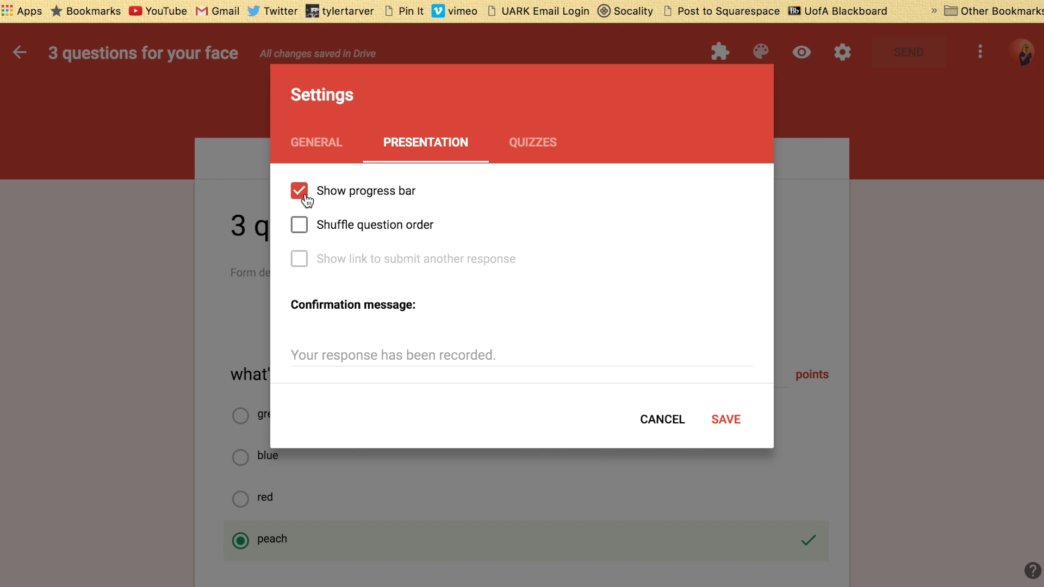
{"action": "left_click", "coordinate": [299, 190]}
{"action": "left_click", "coordinate": [299, 225]}
- Set the confirmation message to 'Great job, you soooo smart.' and turn question shuffling off
{"action": "left_click", "coordinate": [358, 357]}
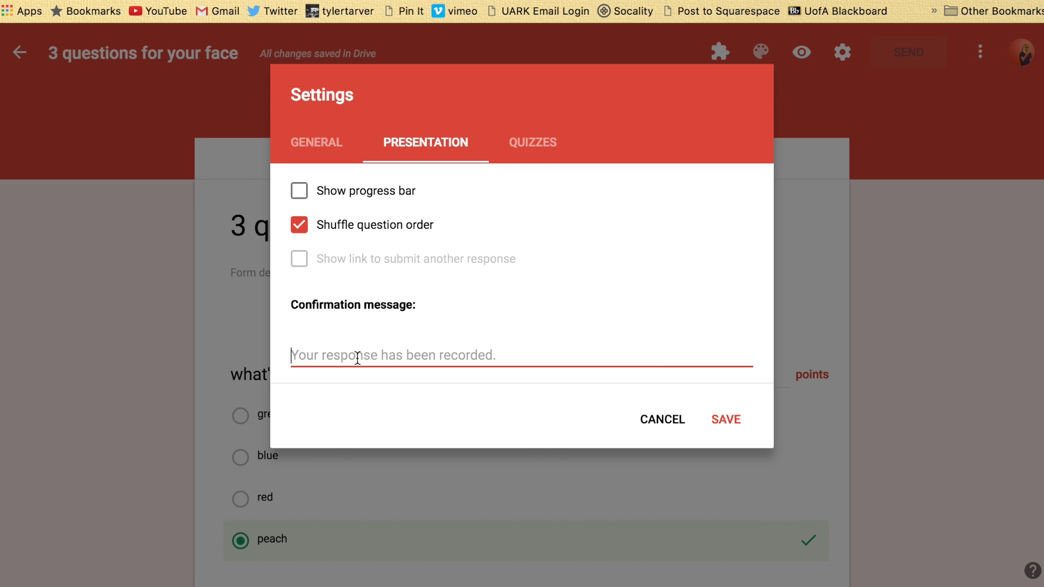
{"action": "type", "text": "Great j"}
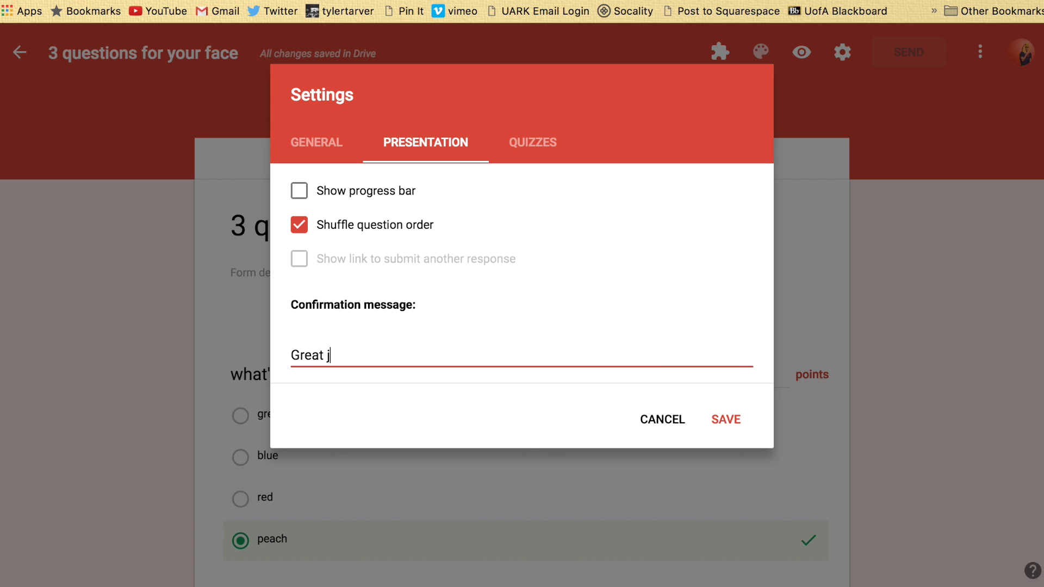
{"action": "type", "text": "ob, you soooo "}
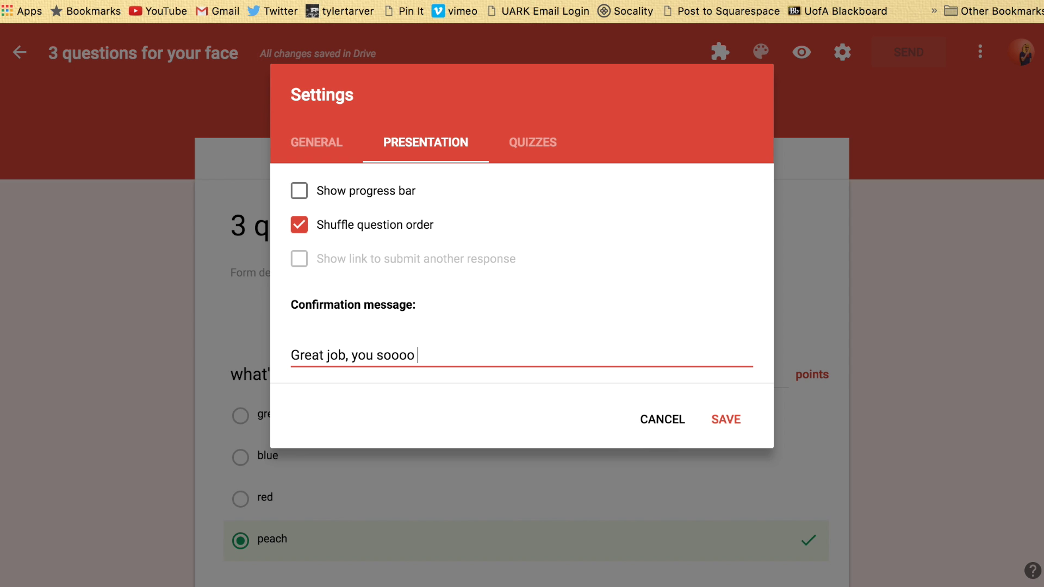
{"action": "type", "text": "smart."}
{"action": "left_click", "coordinate": [300, 225]}
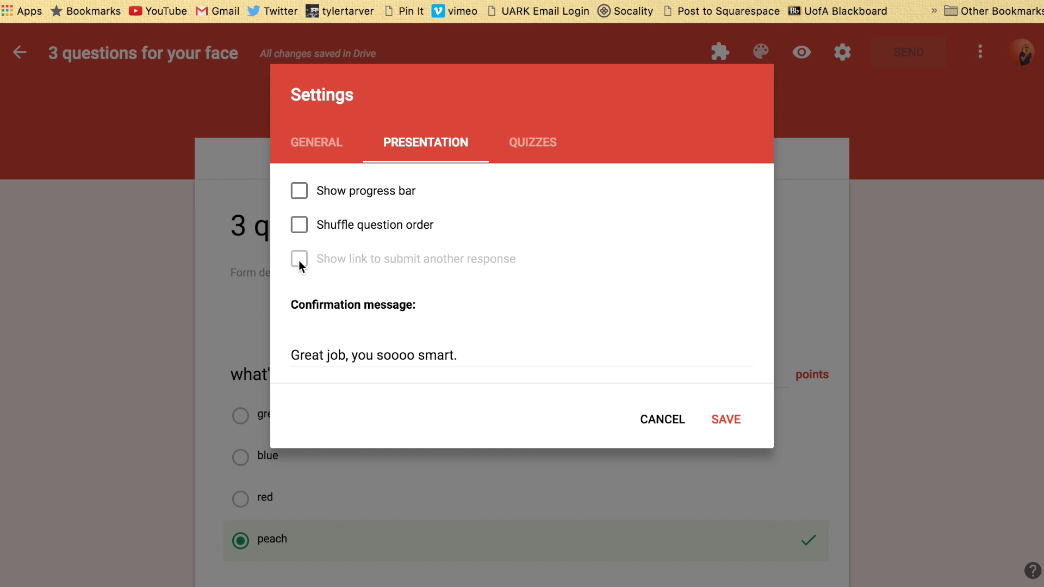
{"action": "left_click", "coordinate": [318, 156]}
- Remove the one-response limit and show respondents a link to submit another response
{"action": "left_click", "coordinate": [299, 229]}
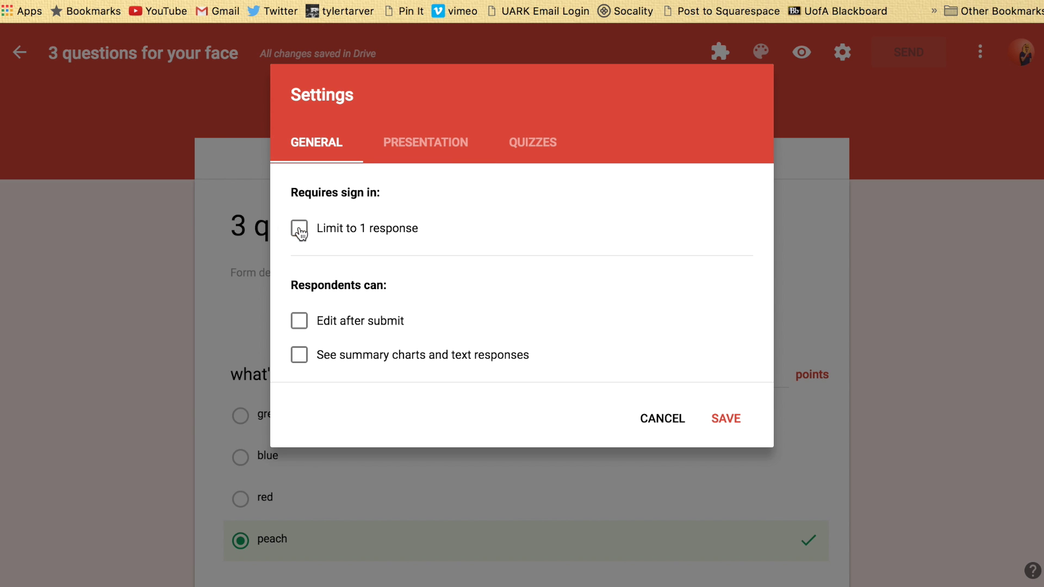
{"action": "left_click", "coordinate": [413, 142]}
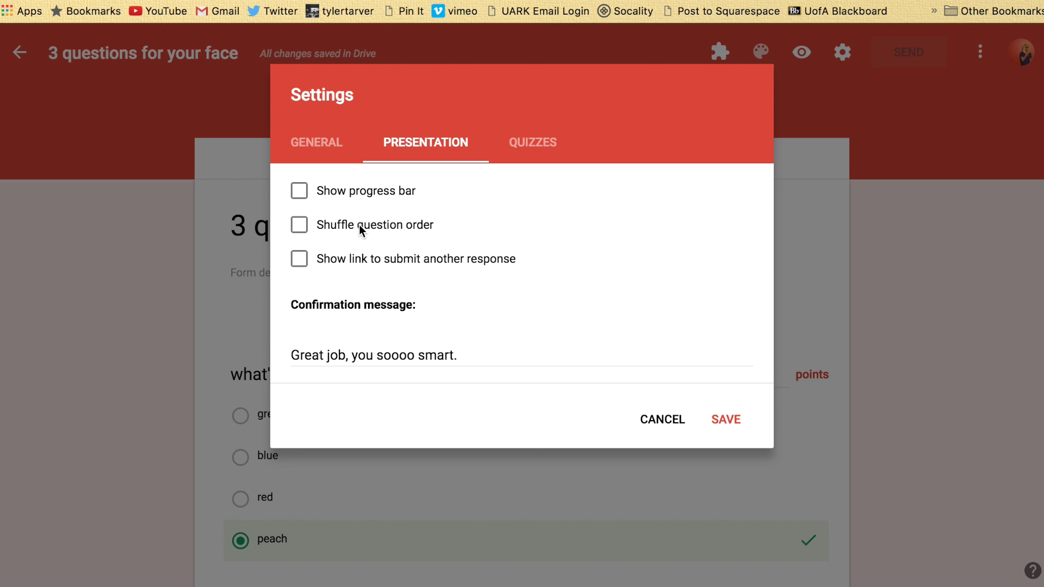
{"action": "left_click", "coordinate": [300, 259]}
{"action": "left_click", "coordinate": [528, 142]}
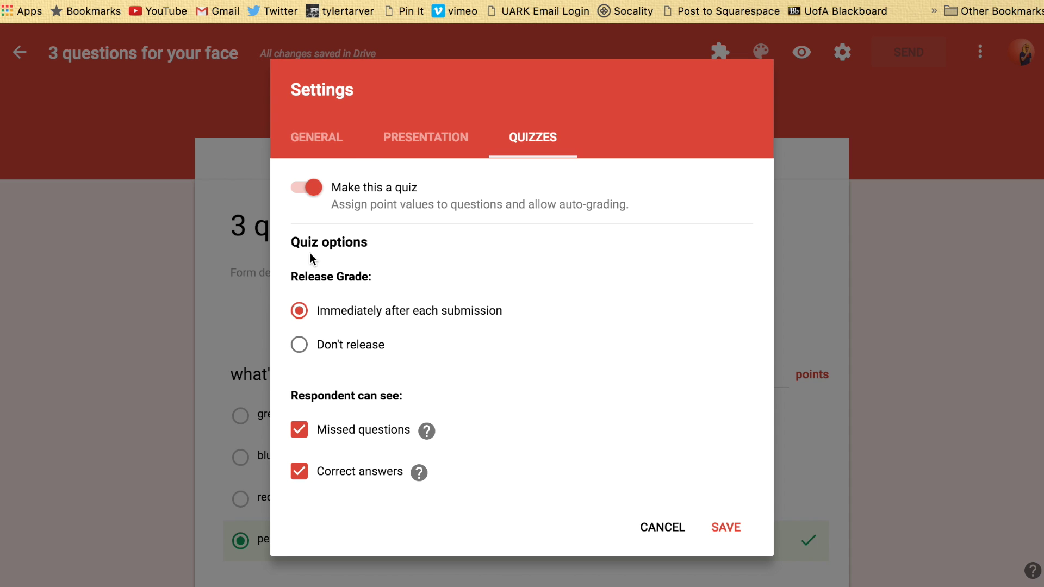
- Toggle Make this a quiz off and on, leaving quiz mode on, and save the settings
{"action": "left_click", "coordinate": [311, 189]}
{"action": "left_click", "coordinate": [303, 185]}
{"action": "left_click", "coordinate": [311, 189]}
{"action": "left_click", "coordinate": [303, 188]}
{"action": "left_click", "coordinate": [727, 533]}
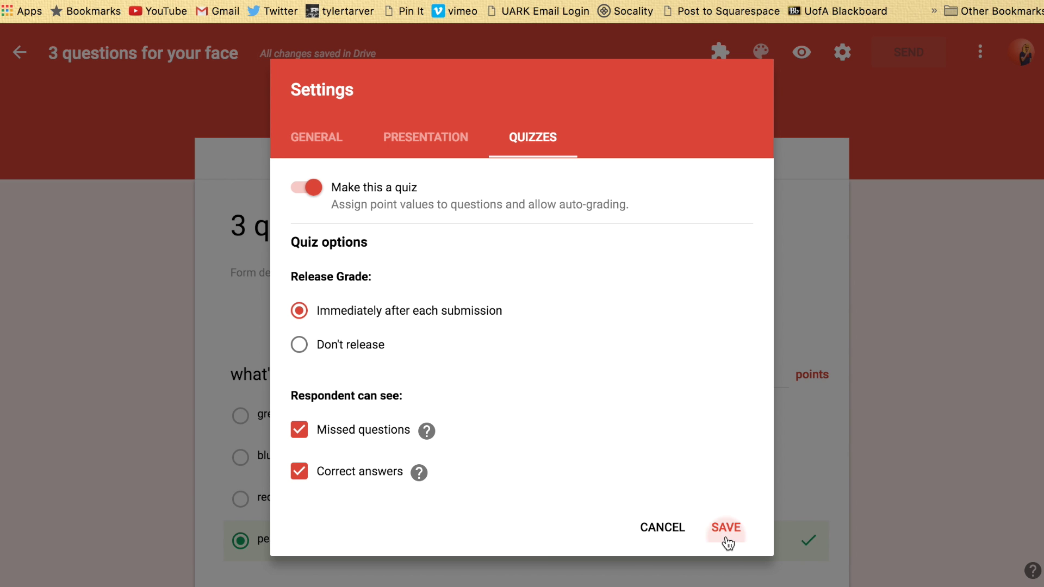
{"action": "left_click", "coordinate": [980, 54]}
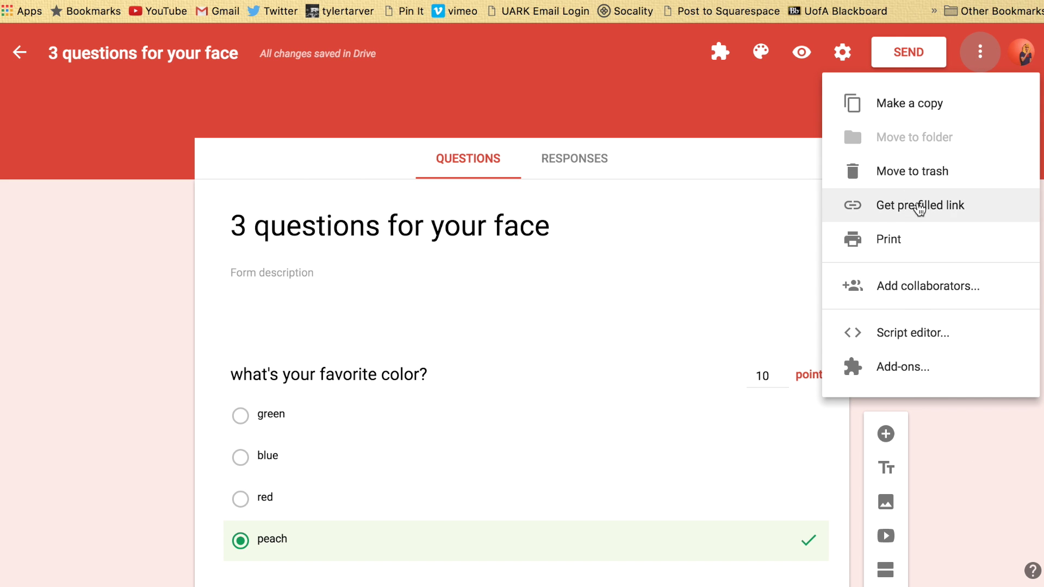
{"action": "left_click", "coordinate": [977, 470]}
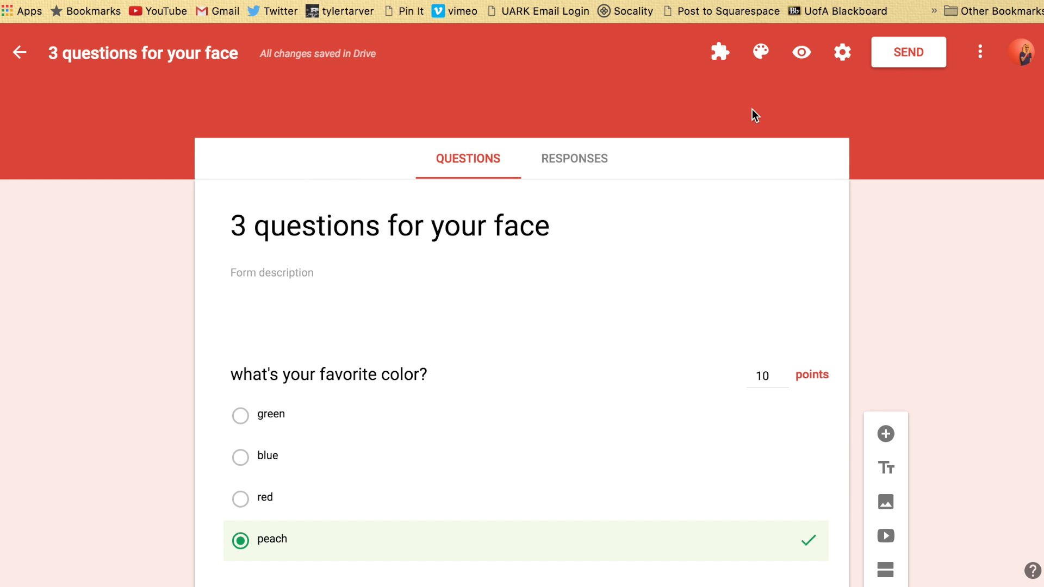